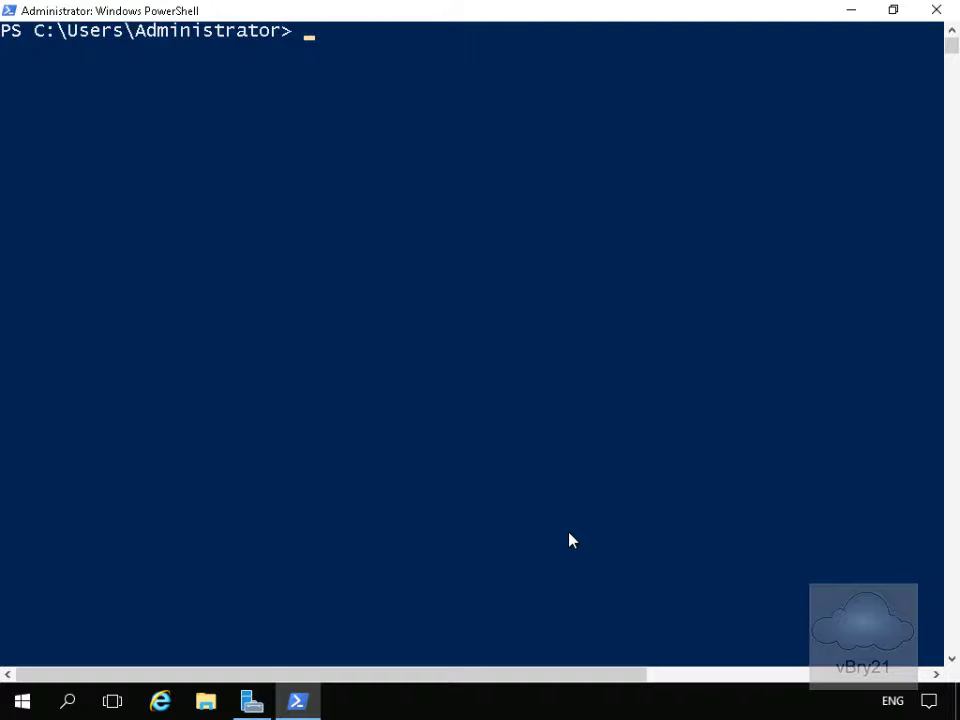
- Run ipconfig and Get-NetIPAddress, and review the server's IPv4 and IPv6 address details
{"action": "type", "text": "ipconfig"}
{"action": "key", "text": "Return"}
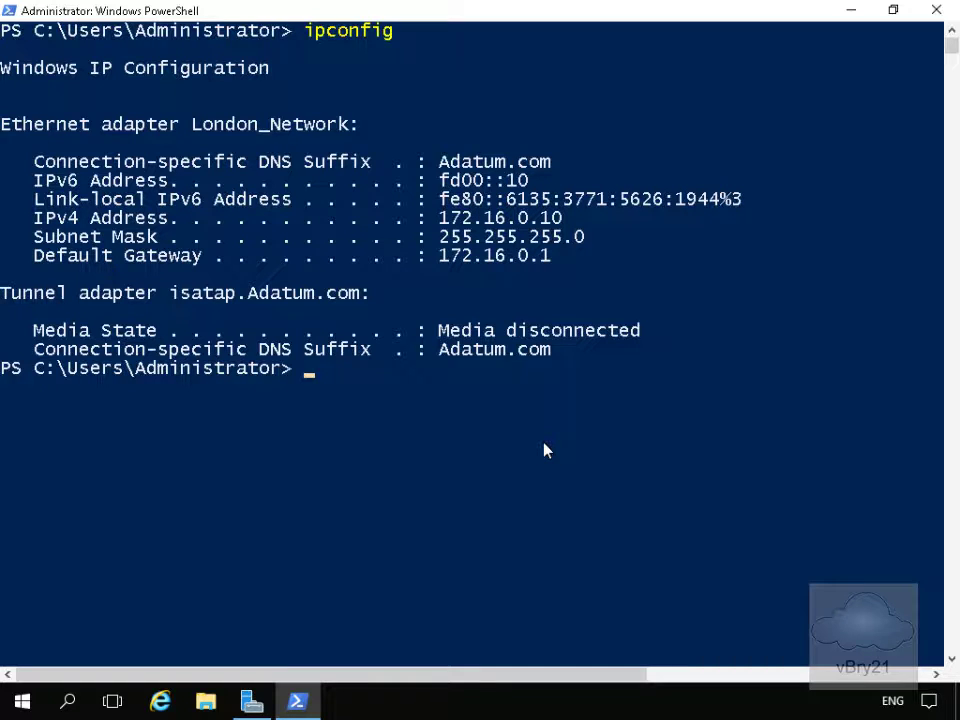
{"action": "type", "text": "get-netip"}
{"action": "key", "text": "Tab"}
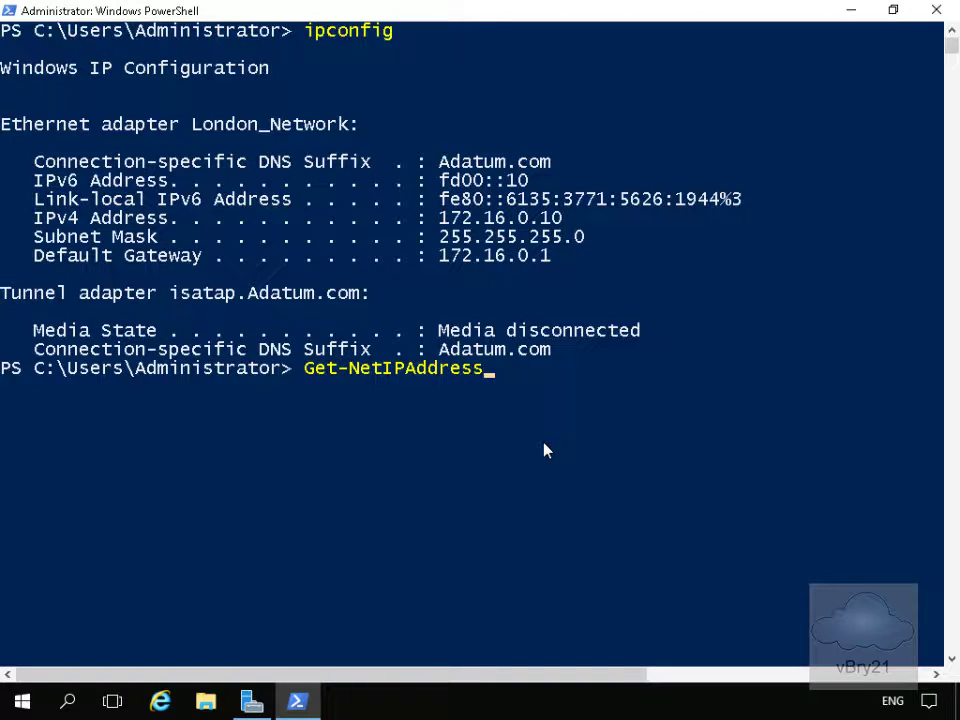
{"action": "key", "text": "Return"}
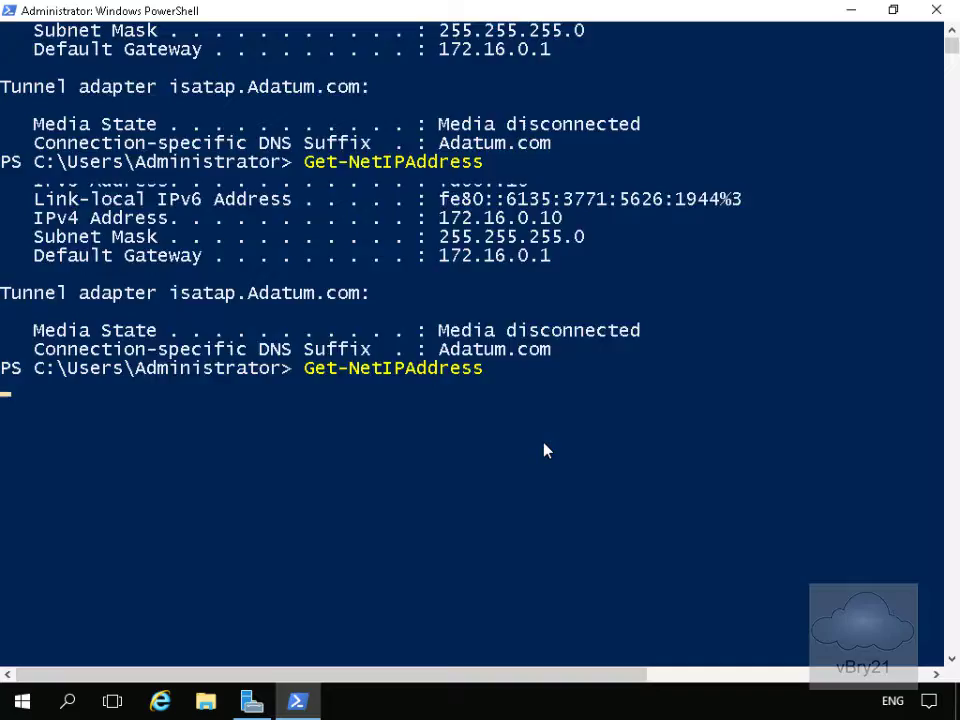
{"action": "scroll", "coordinate": [543, 450], "scroll_direction": "up", "scroll_amount": 16}
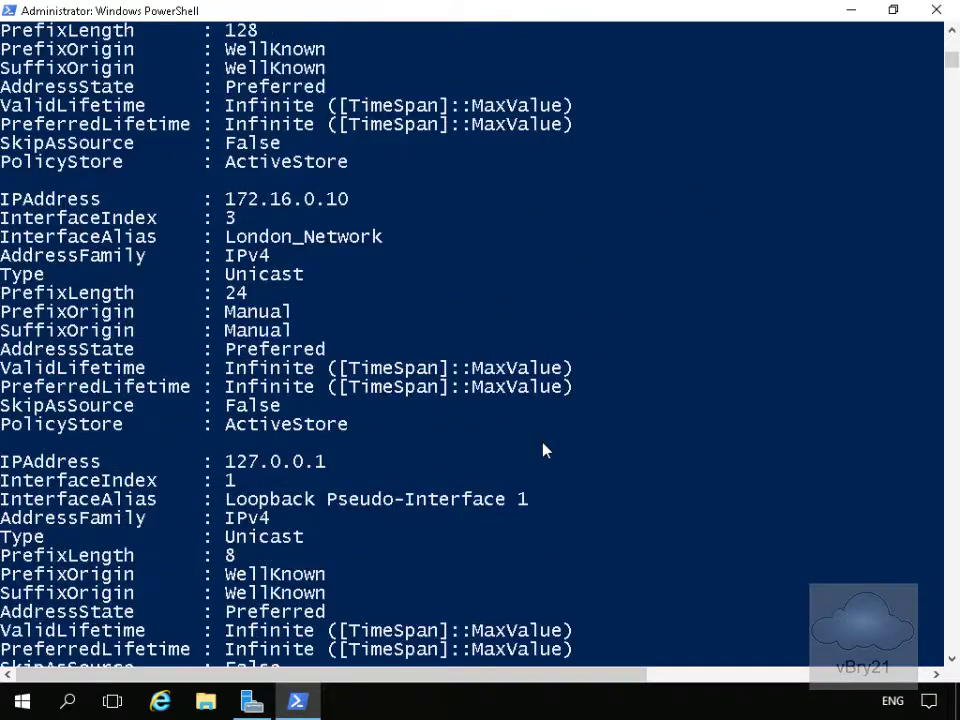
{"action": "scroll", "coordinate": [543, 450], "scroll_direction": "up", "scroll_amount": 5}
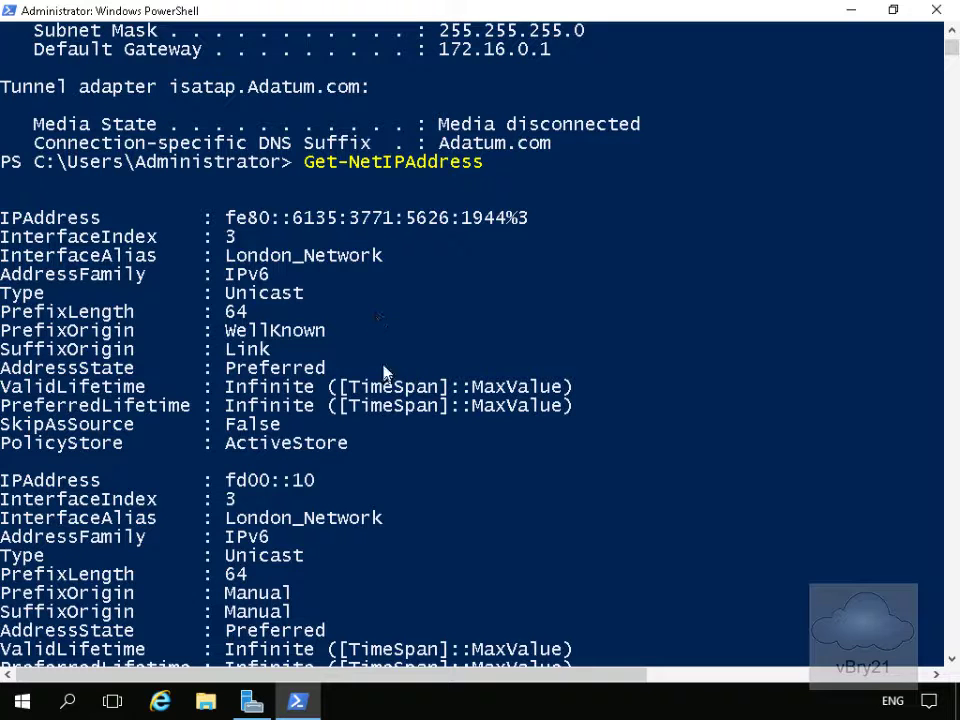
- Switch to Server Manager and open the TCP/IPv6 properties of LON-DC1's London_Network adapter
{"action": "left_click", "coordinate": [249, 701]}
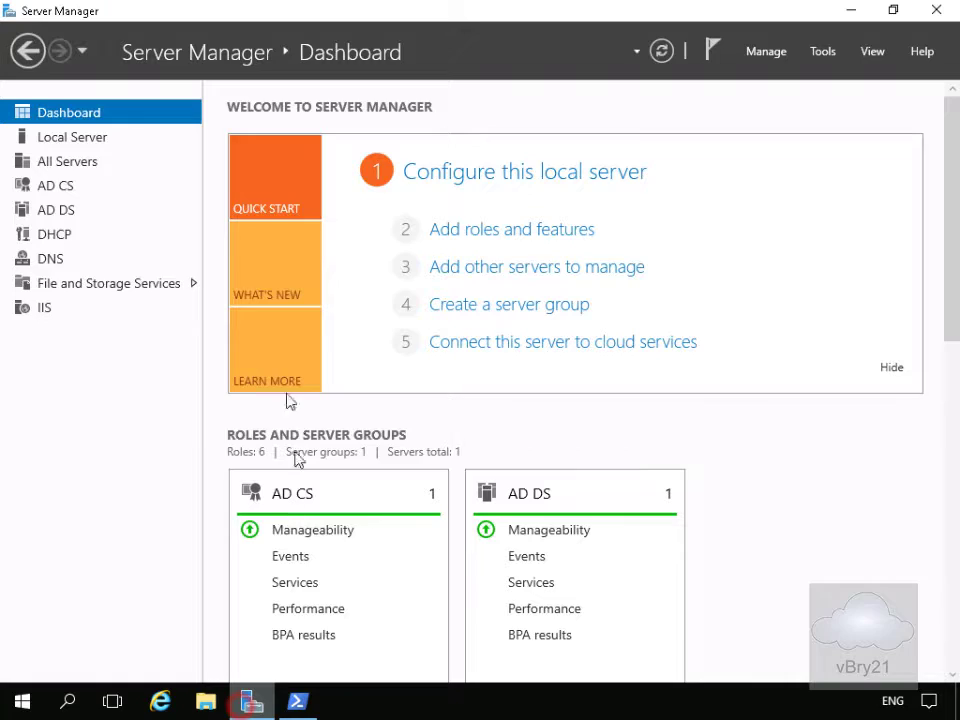
{"action": "left_click", "coordinate": [73, 138]}
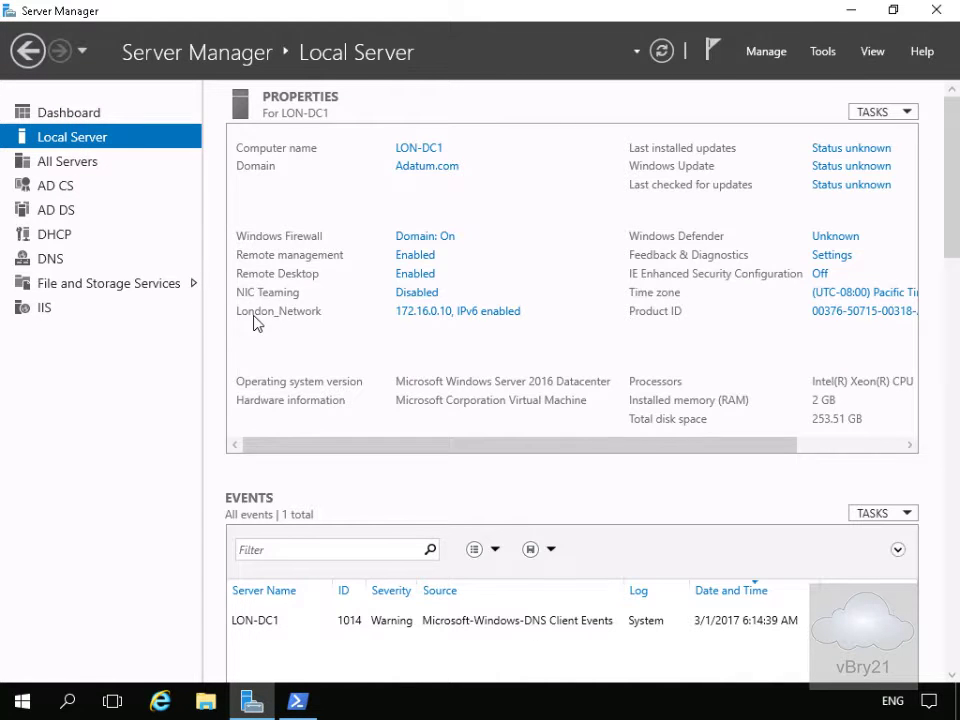
{"action": "left_click", "coordinate": [441, 311]}
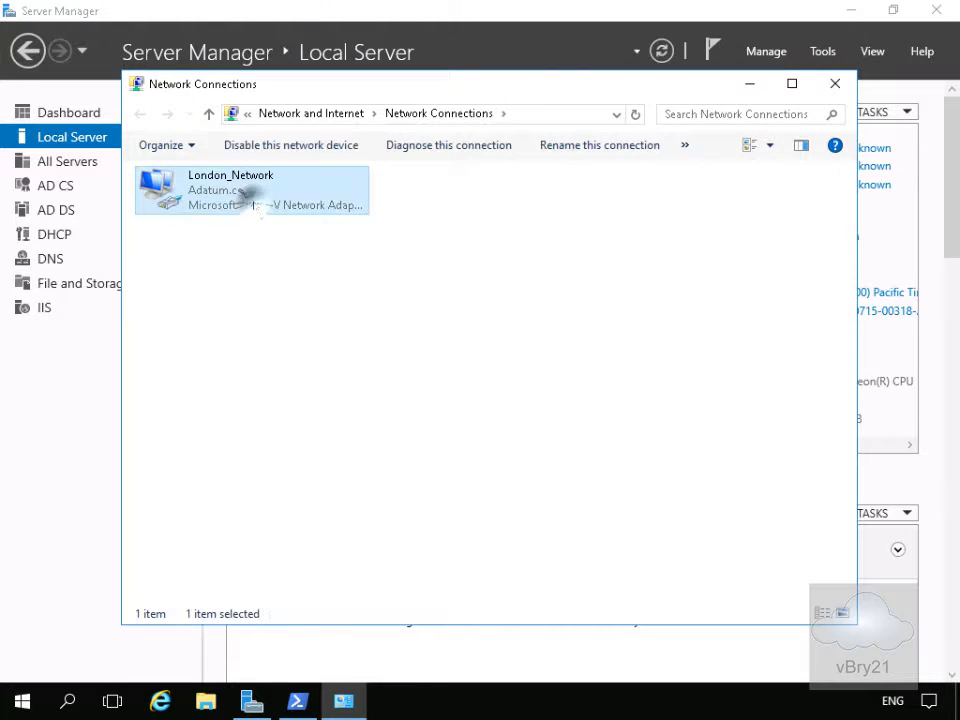
{"action": "right_click", "coordinate": [255, 203]}
{"action": "left_click", "coordinate": [331, 381]}
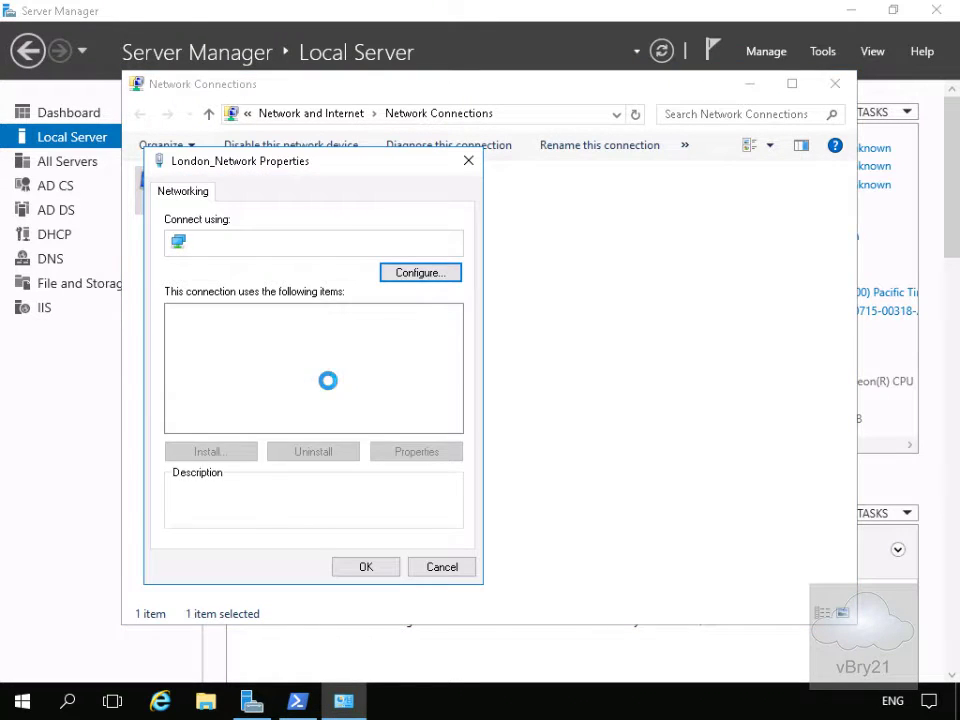
{"action": "left_click", "coordinate": [361, 410]}
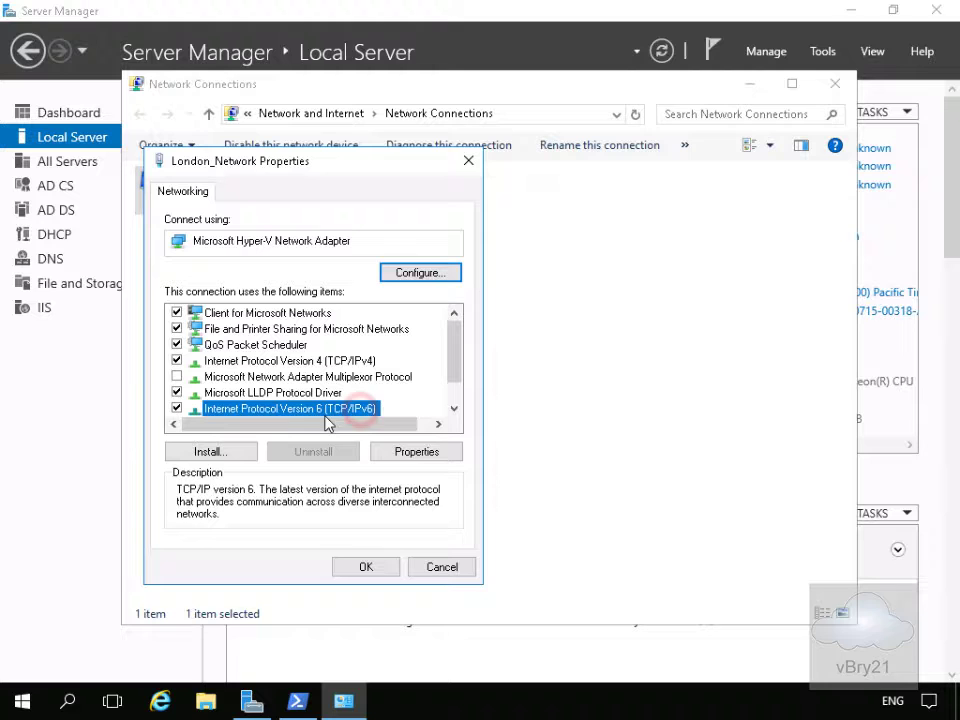
{"action": "left_click", "coordinate": [411, 452]}
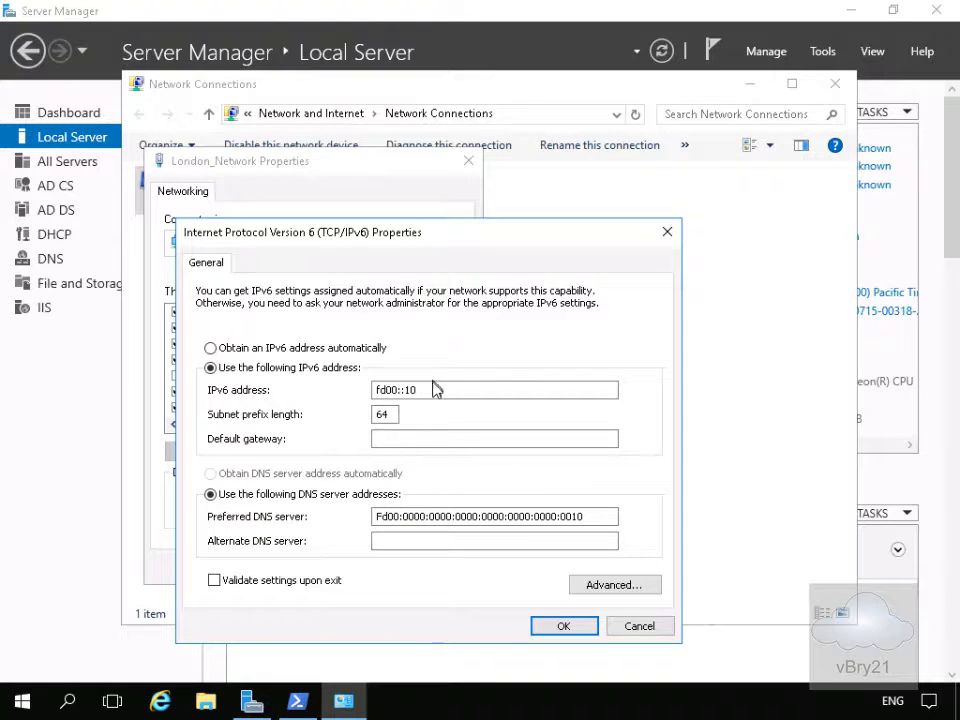
- Set the IPv6 address to FD00:AAAA:BBBB:CCCC::A and the preferred DNS server to ::1, then apply and close the network windows
{"action": "left_click", "coordinate": [431, 389]}
{"action": "key", "text": "ctrl+a"}
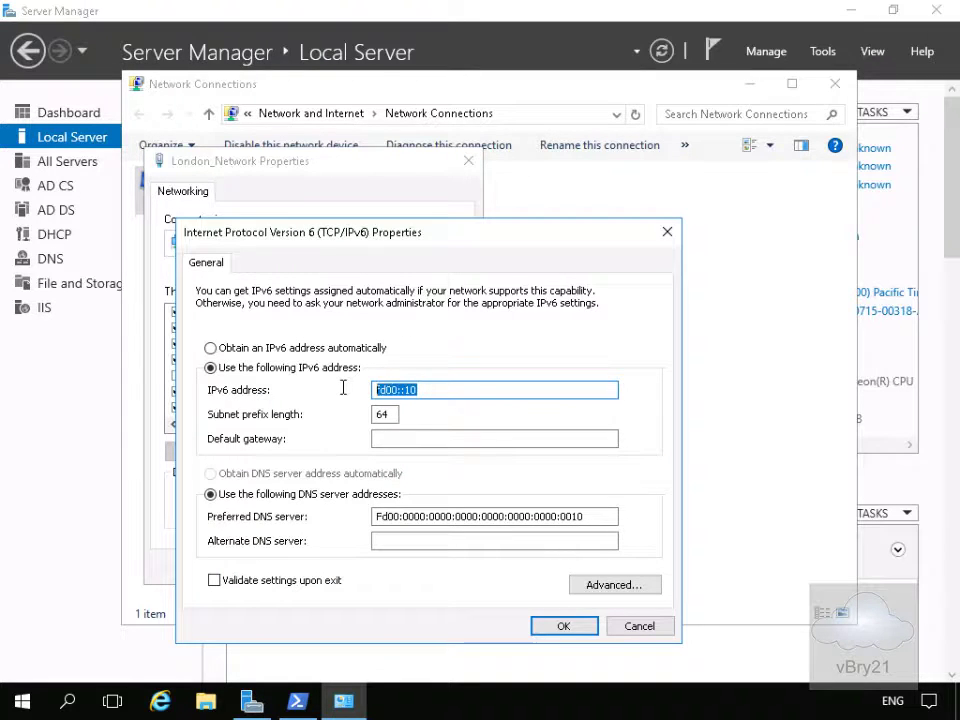
{"action": "type", "text": "FD00:AAAA:BBBB:CCCC::A"}
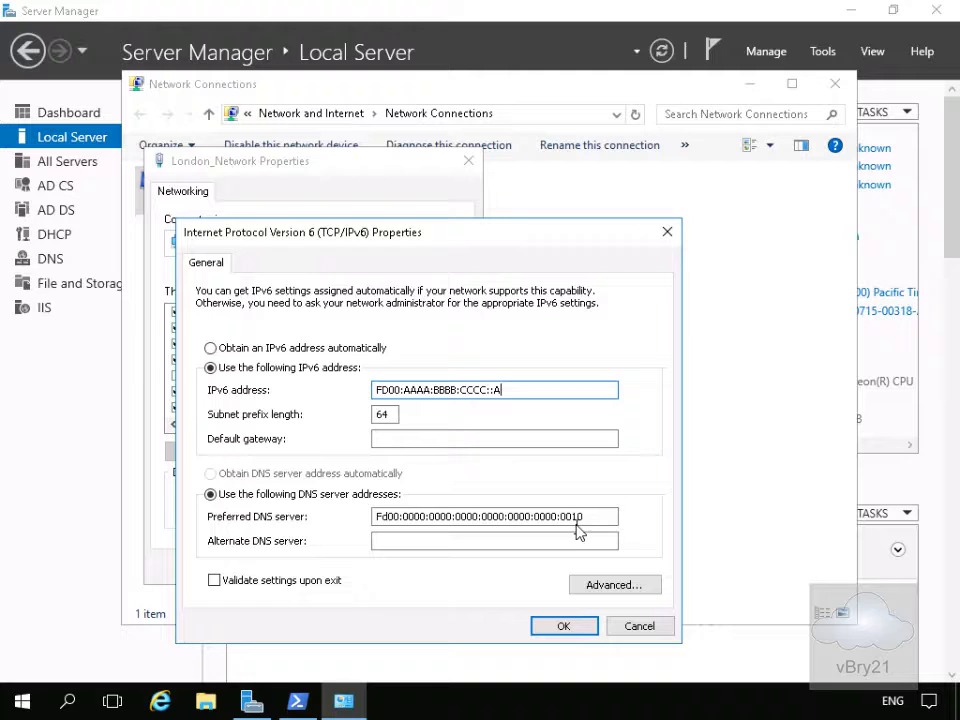
{"action": "left_click_drag", "start_coordinate": [588, 520], "coordinate": [355, 520]}
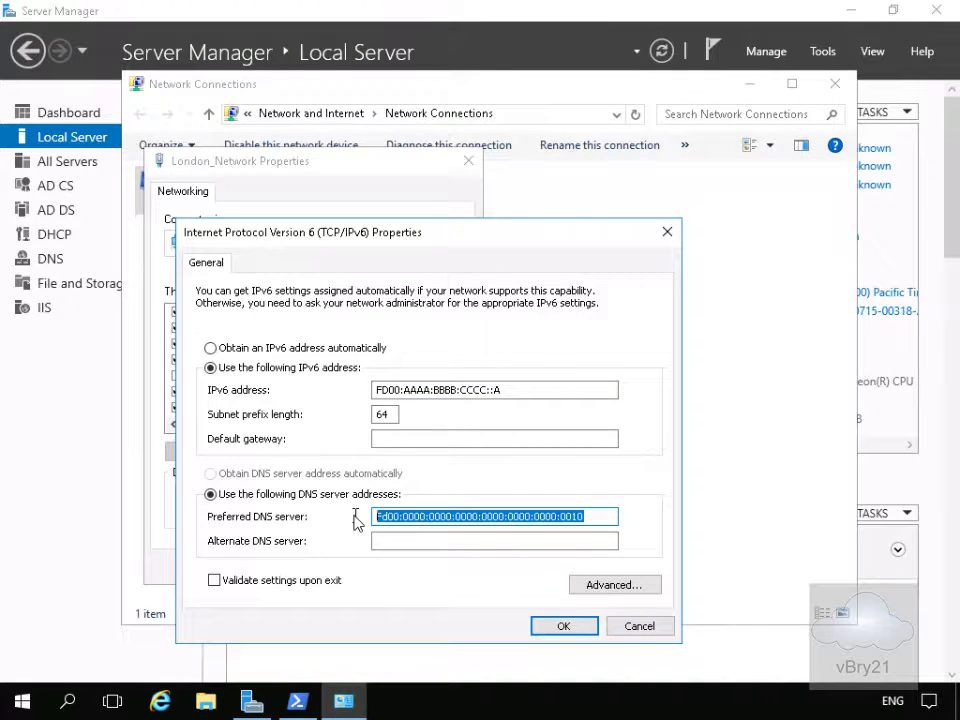
{"action": "type", "text": "::1"}
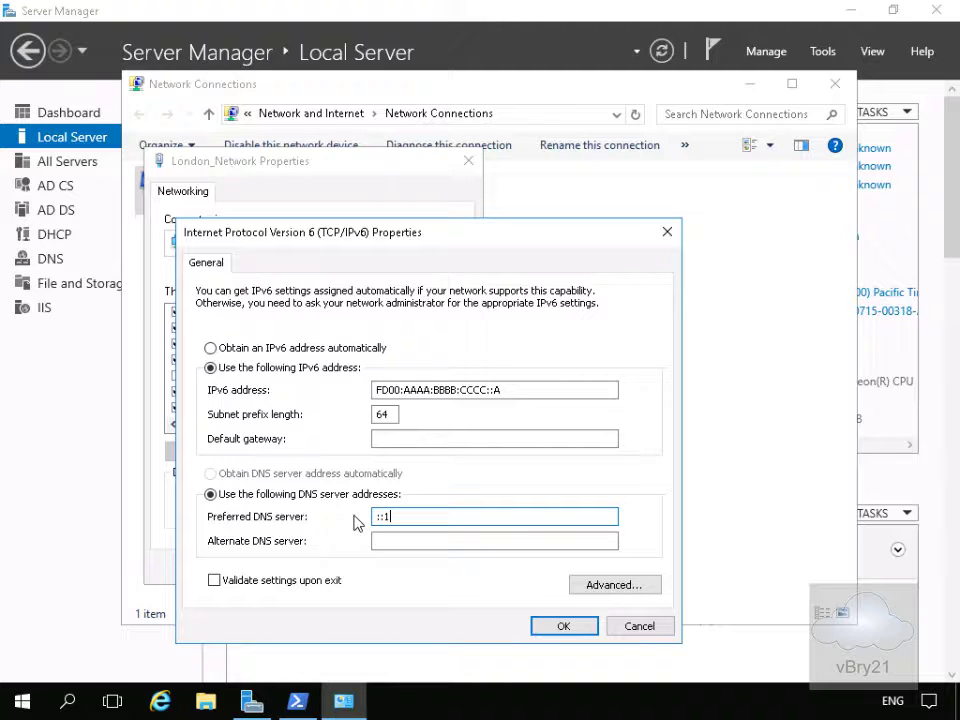
{"action": "left_click", "coordinate": [568, 627]}
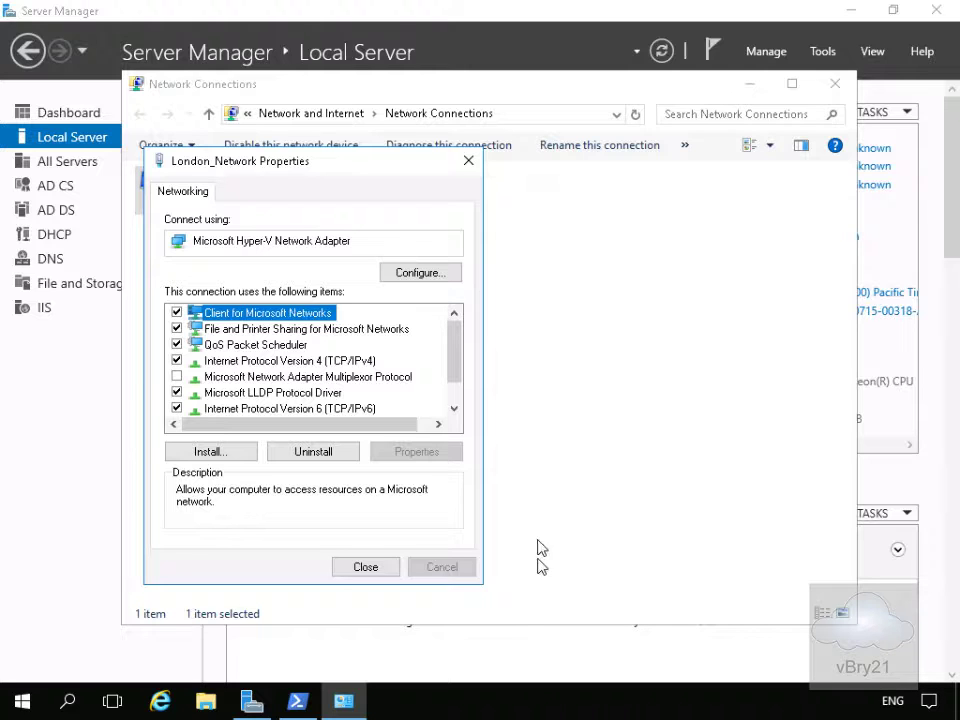
{"action": "left_click", "coordinate": [381, 569]}
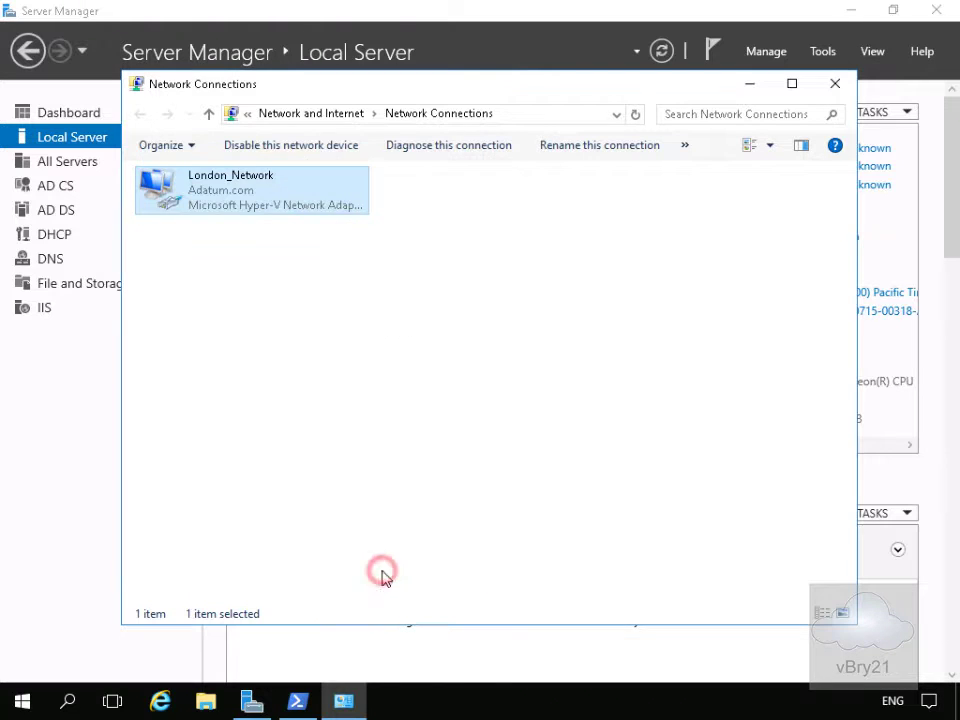
{"action": "left_click", "coordinate": [836, 85]}
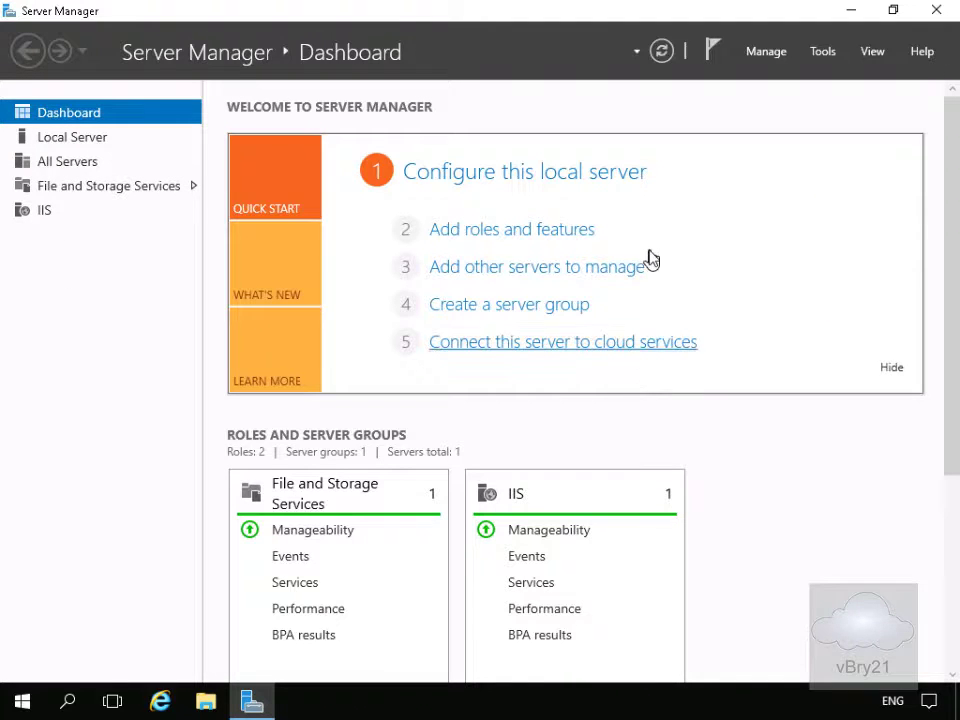
- On LON-SVR1, open the TCP/IPv6 properties of the London_Network adapter from the local server's settings
{"action": "left_click", "coordinate": [508, 224]}
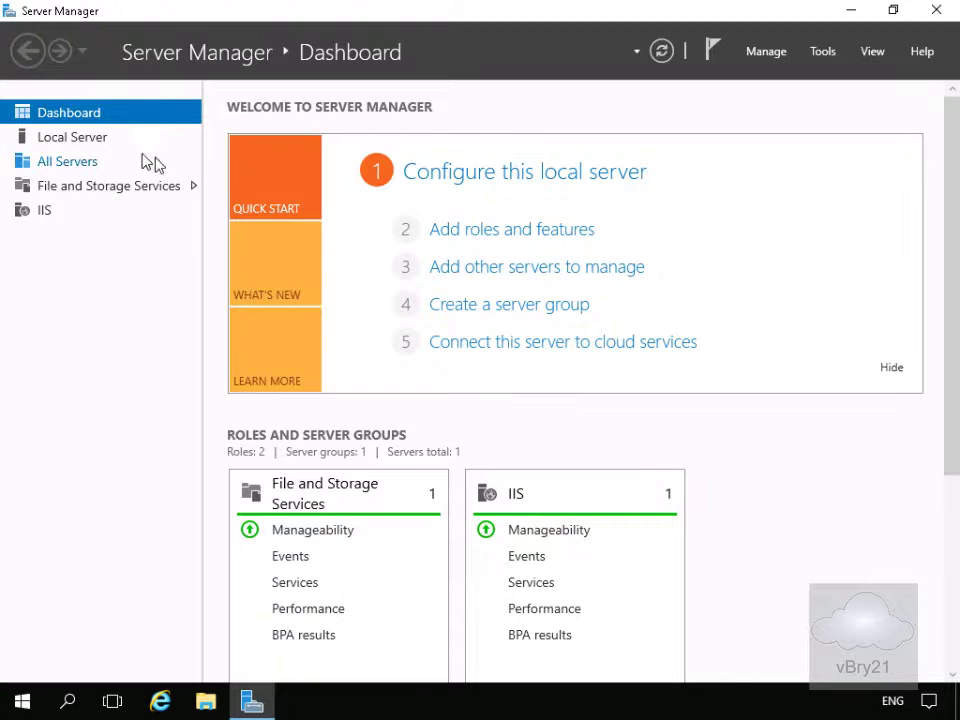
{"action": "left_click", "coordinate": [86, 137]}
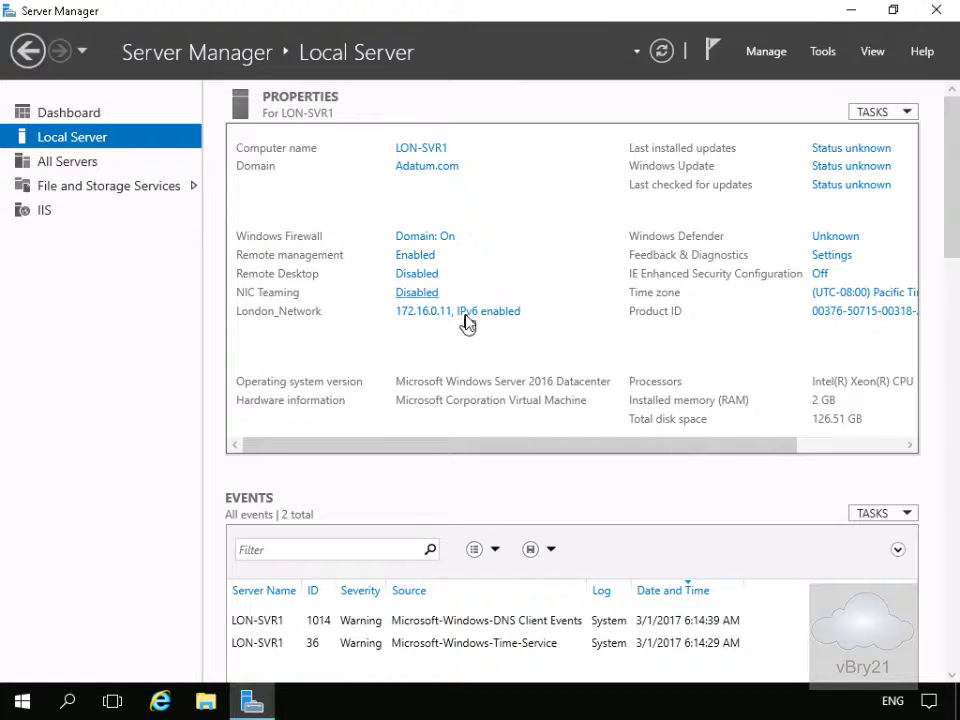
{"action": "left_click", "coordinate": [466, 321]}
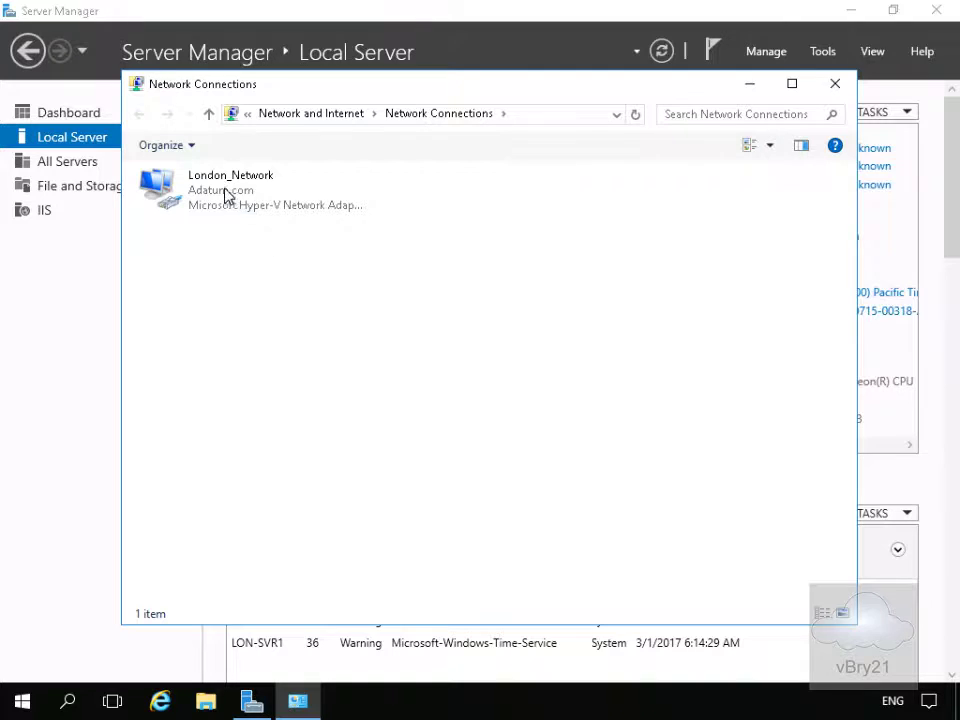
{"action": "right_click", "coordinate": [224, 195]}
{"action": "left_click", "coordinate": [322, 372]}
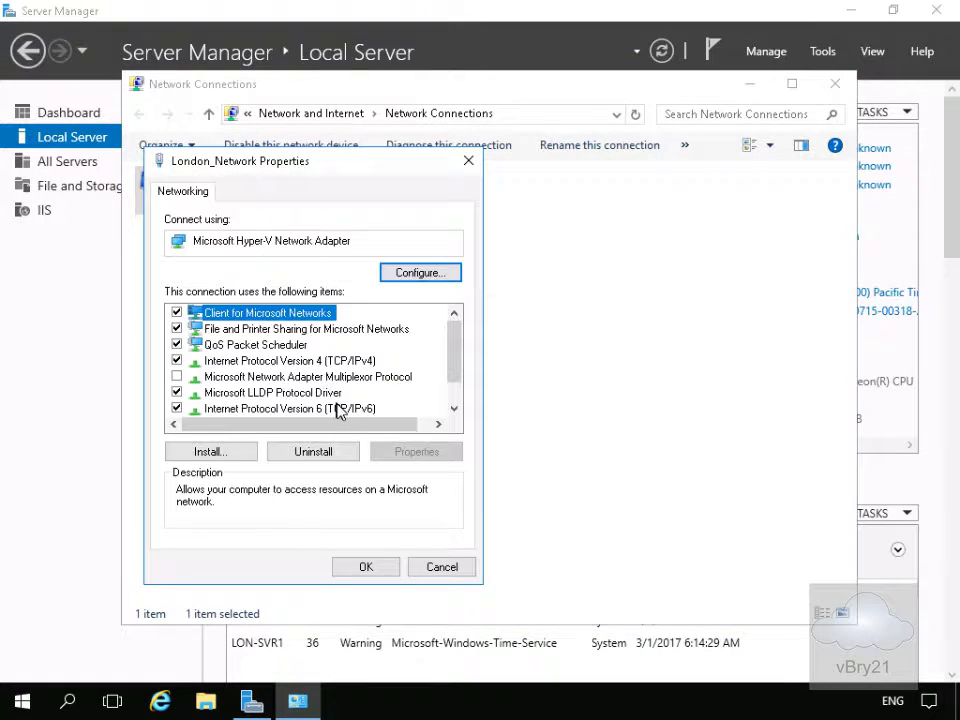
{"action": "left_click", "coordinate": [347, 410]}
{"action": "left_click", "coordinate": [408, 452]}
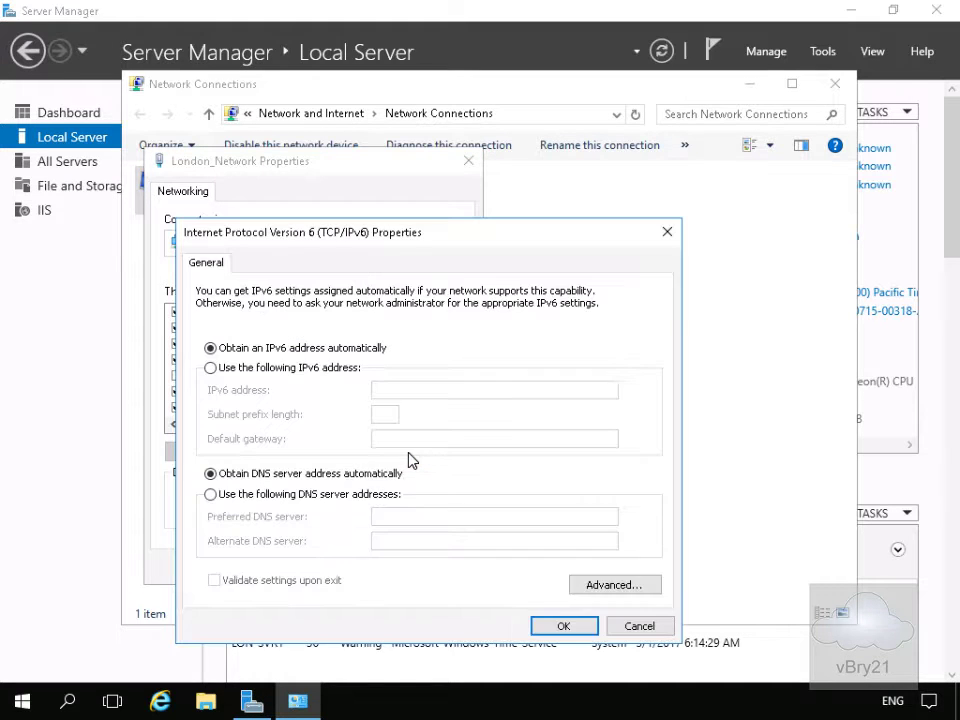
- Assign static IPv6 address FD00:AAAA:BBBB:CCCC::15 with prefix length 64 and preferred DNS server FD00:AAAA:BBBB:CCCC::A, and apply the settings
{"action": "left_click", "coordinate": [267, 369]}
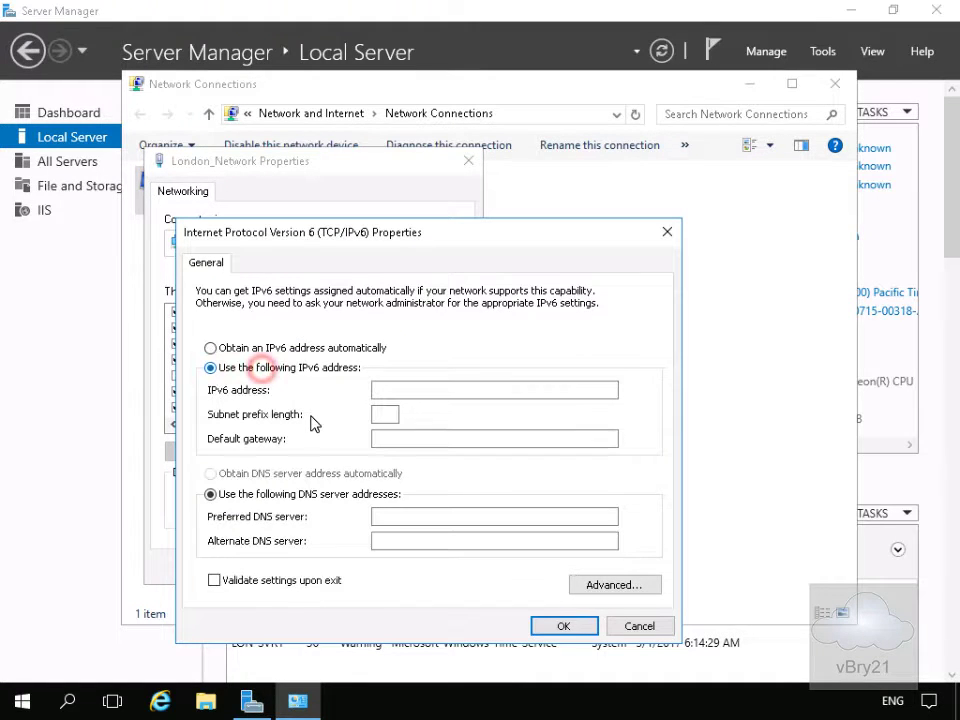
{"action": "left_click", "coordinate": [411, 391]}
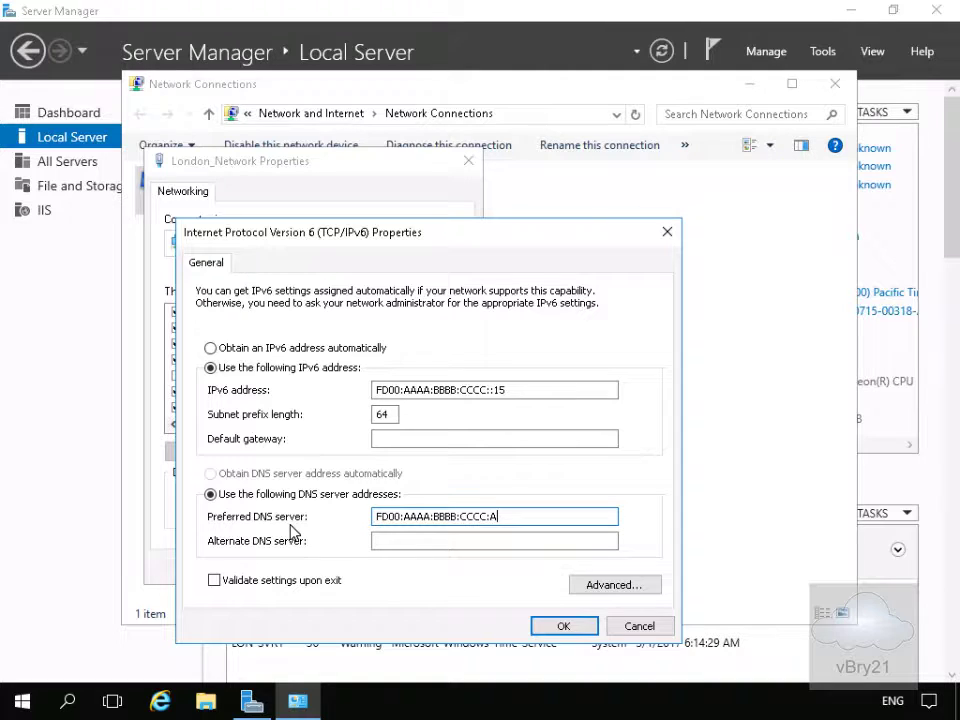
{"action": "key", "text": "Left"}
{"action": "type", "text": ":"}
{"action": "left_click", "coordinate": [556, 626]}
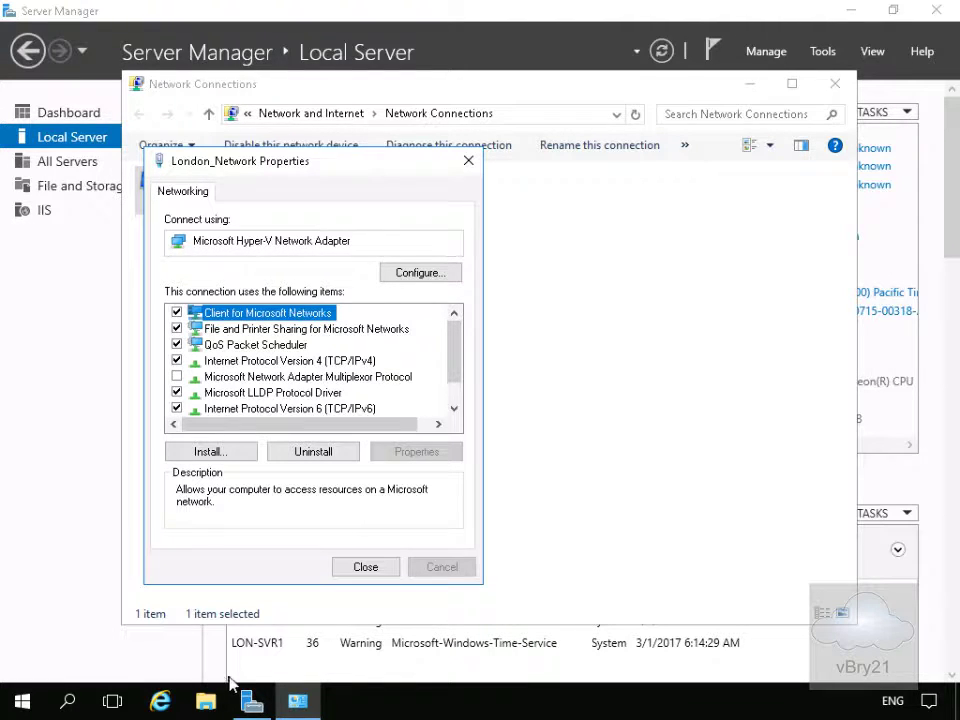
- Launch Windows PowerShell as administrator on LON-SVR1
{"action": "left_click", "coordinate": [18, 703]}
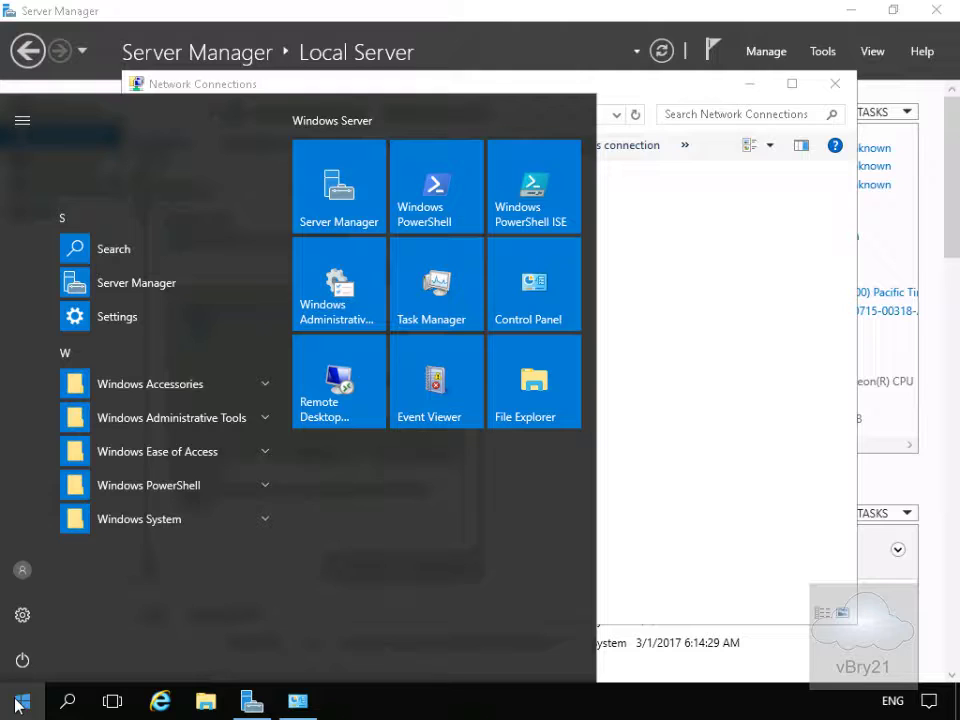
{"action": "left_click", "coordinate": [177, 485]}
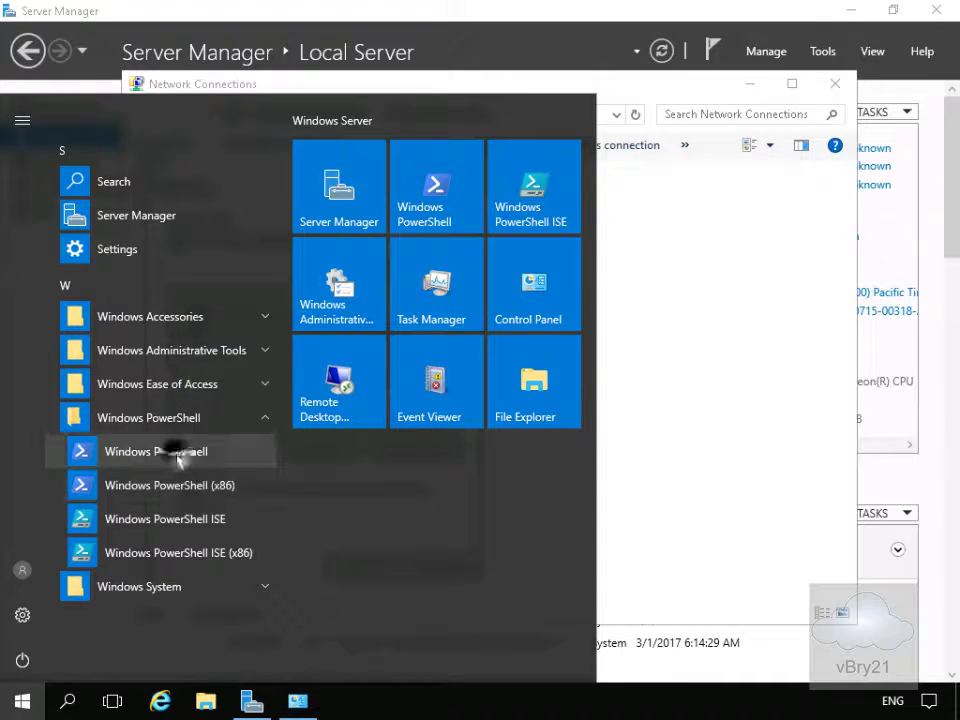
{"action": "right_click", "coordinate": [178, 461]}
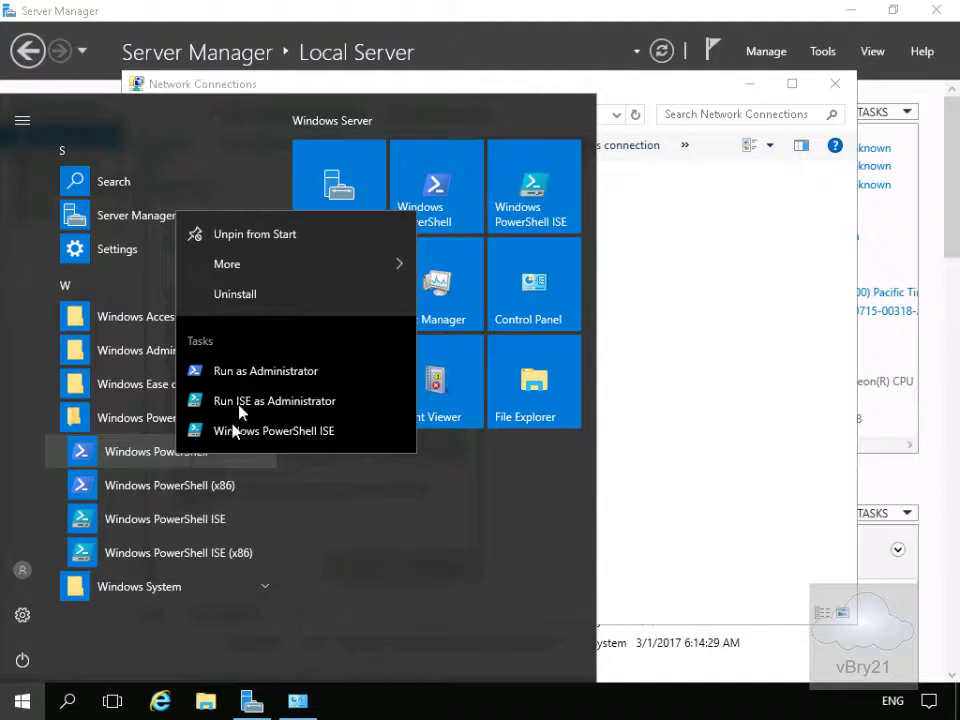
{"action": "left_click", "coordinate": [247, 379]}
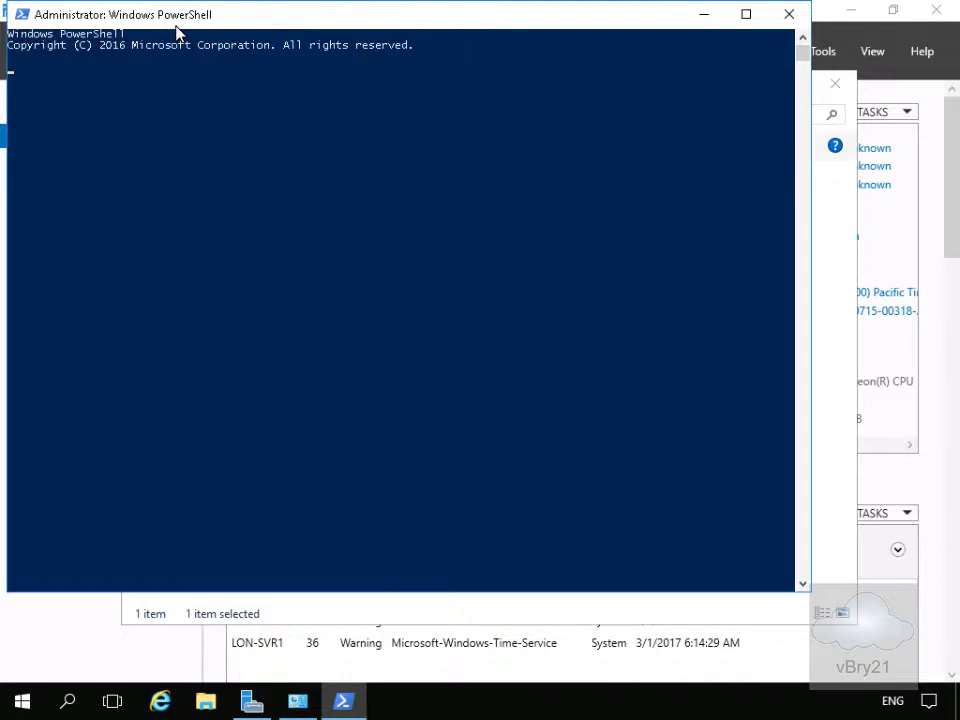
- Set the PowerShell console's font size to 20
{"action": "right_click", "coordinate": [189, 16]}
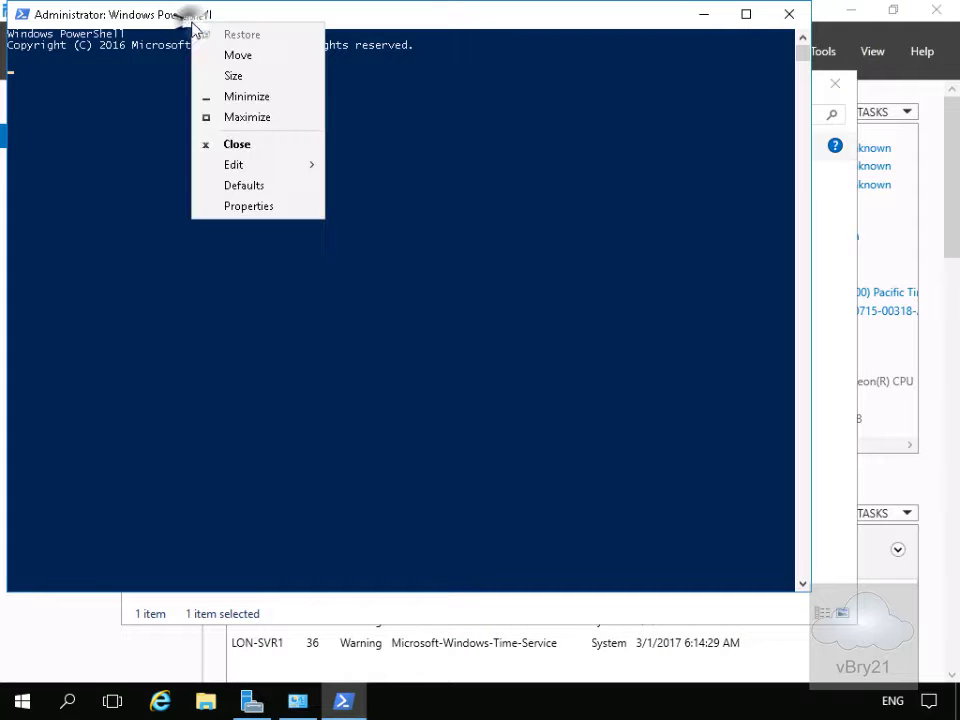
{"action": "left_click", "coordinate": [248, 207]}
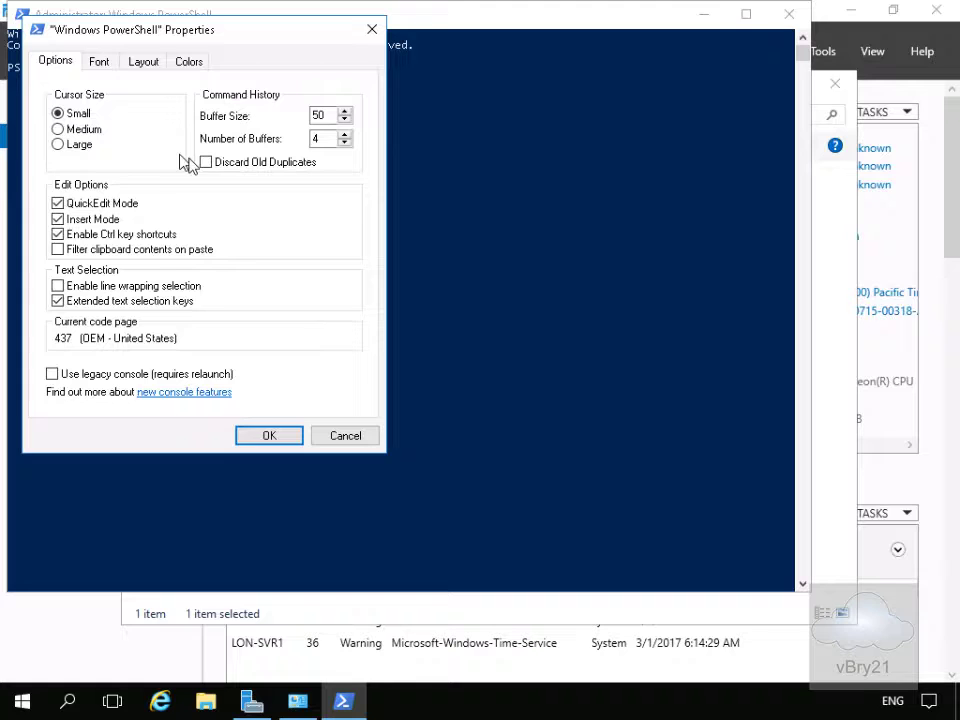
{"action": "left_click", "coordinate": [104, 62]}
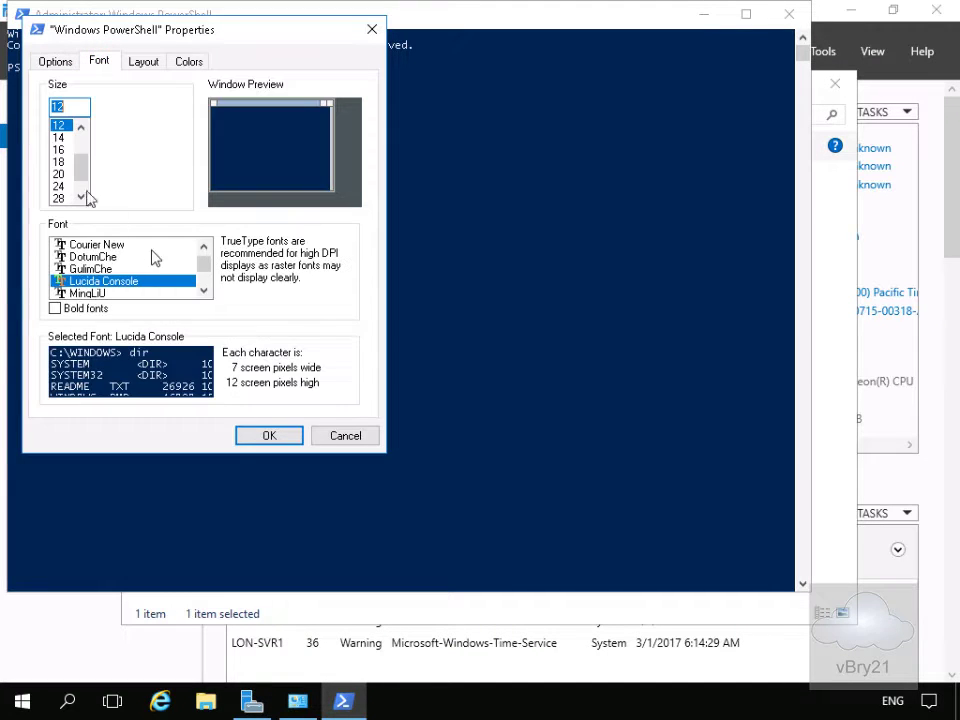
{"action": "left_click", "coordinate": [58, 175]}
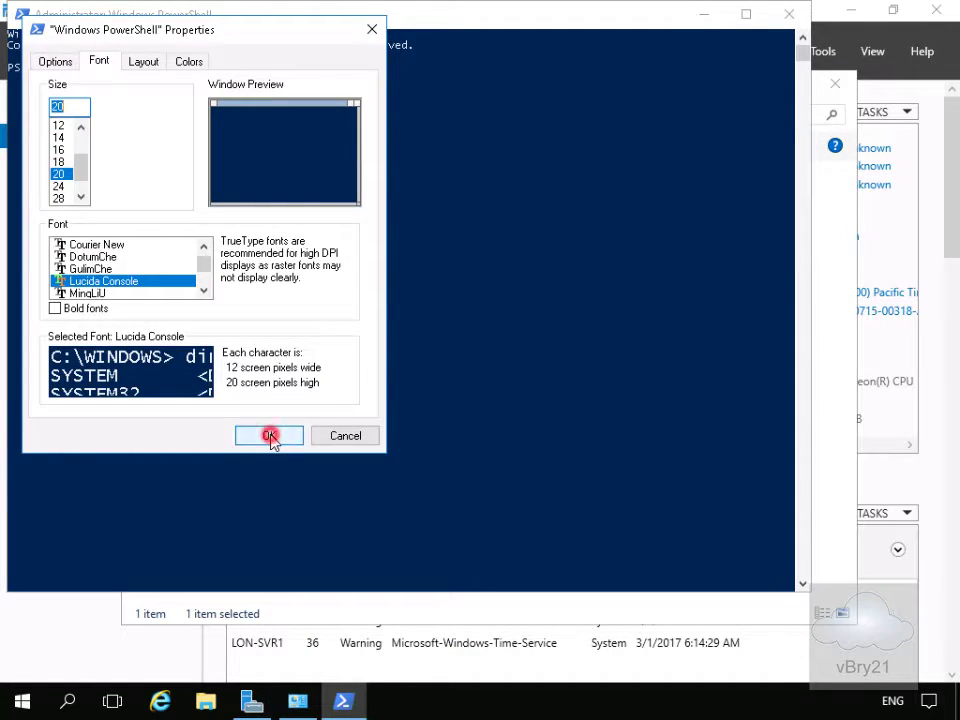
{"action": "left_click", "coordinate": [269, 436]}
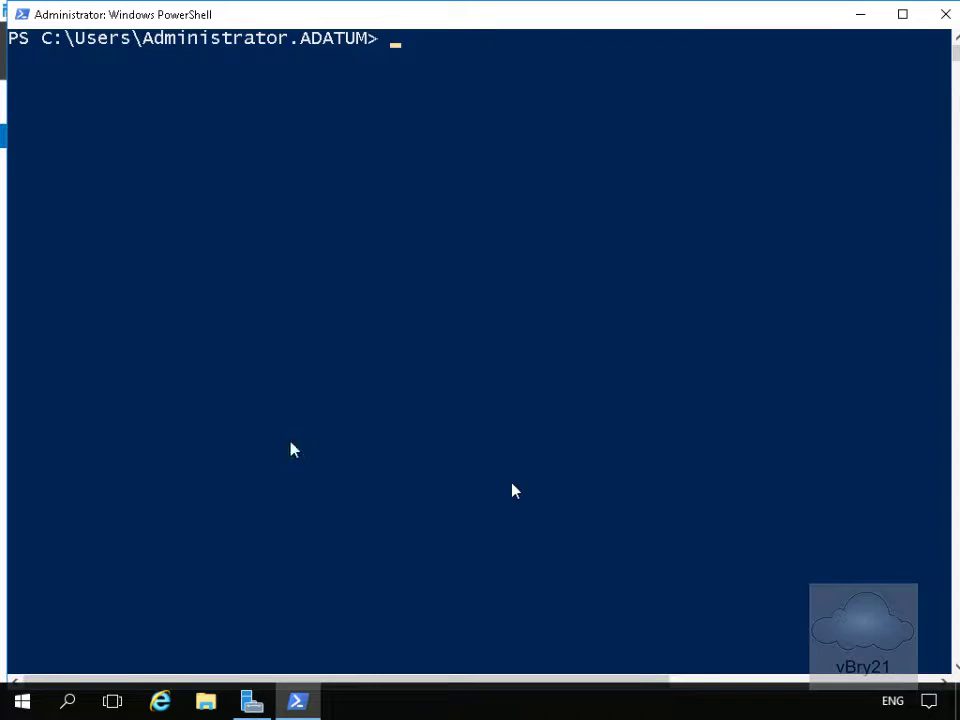
- Display the server's IP configuration with ipconfig
{"action": "left_click", "coordinate": [485, 225]}
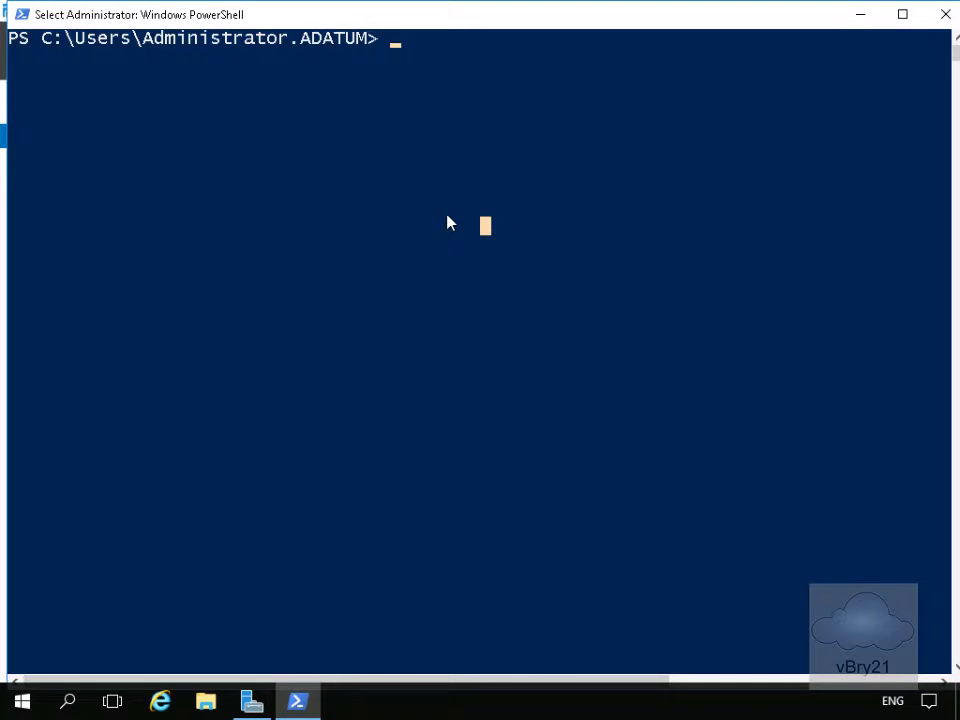
{"action": "type", "text": "ip"}
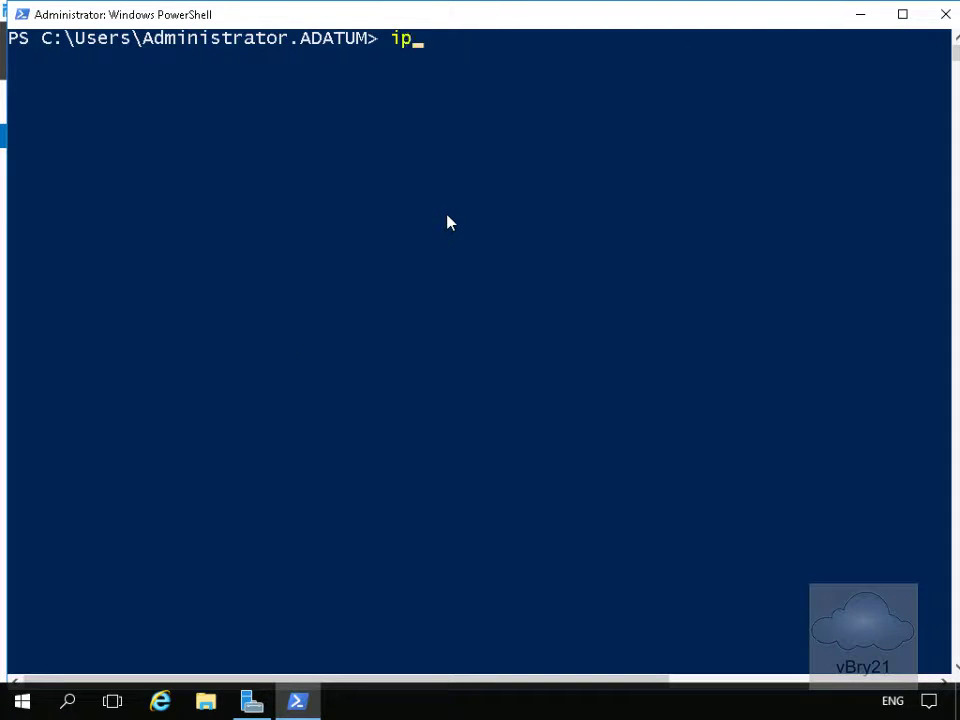
{"action": "type", "text": "config"}
{"action": "key", "text": "Return"}
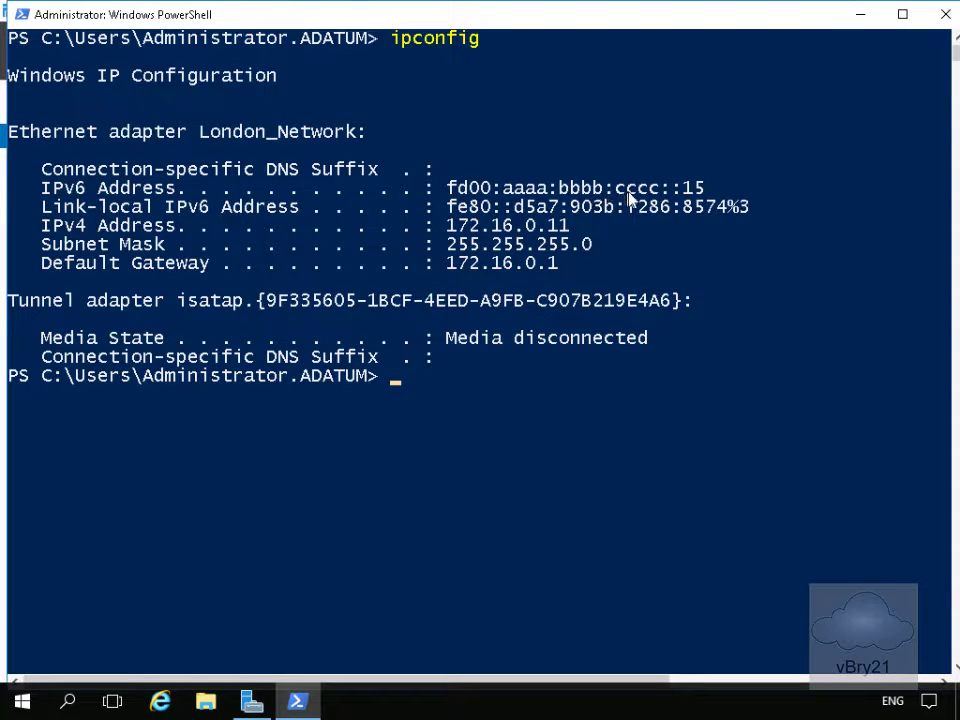
- Test IPv6 connectivity to the domain controller by running ping -6 lon-dc1
{"action": "type", "text": "ping "}
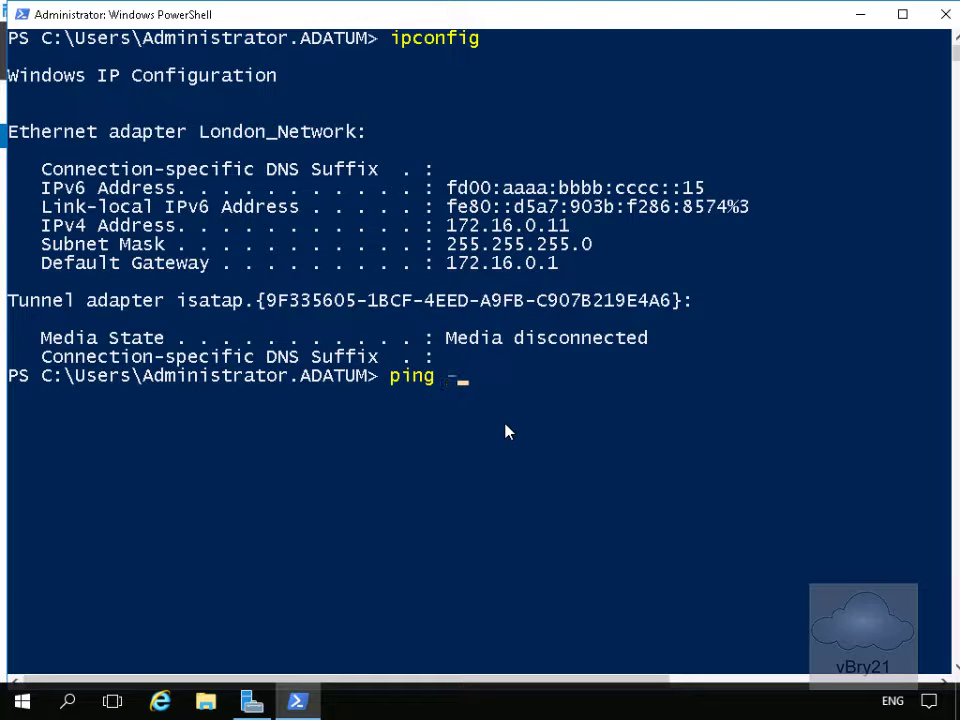
{"action": "type", "text": "-6 lon-dc1"}
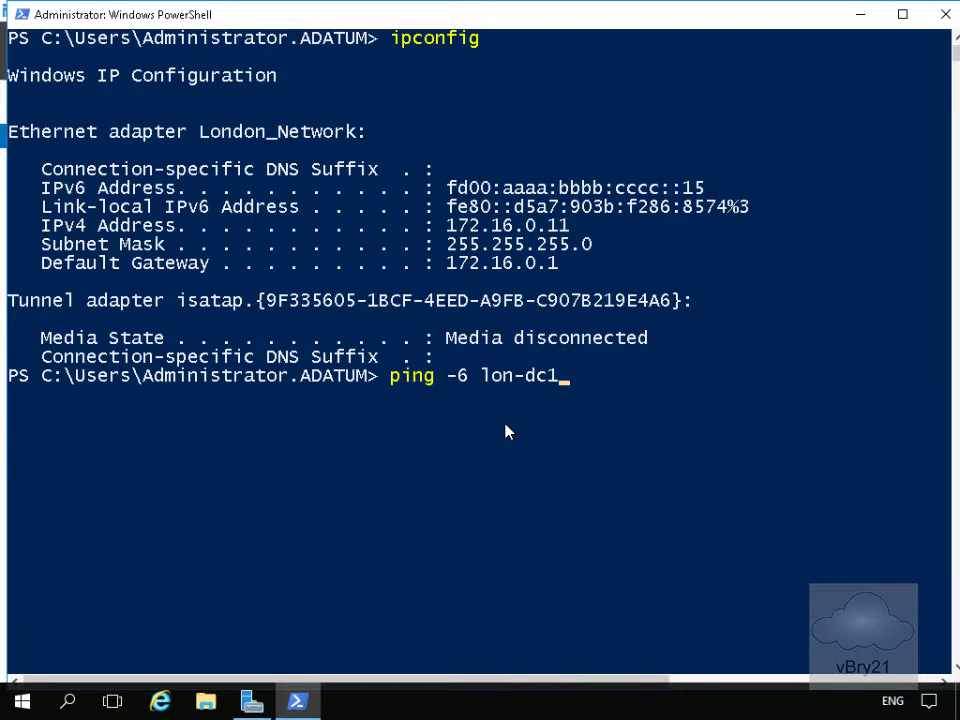
{"action": "key", "text": "Return"}
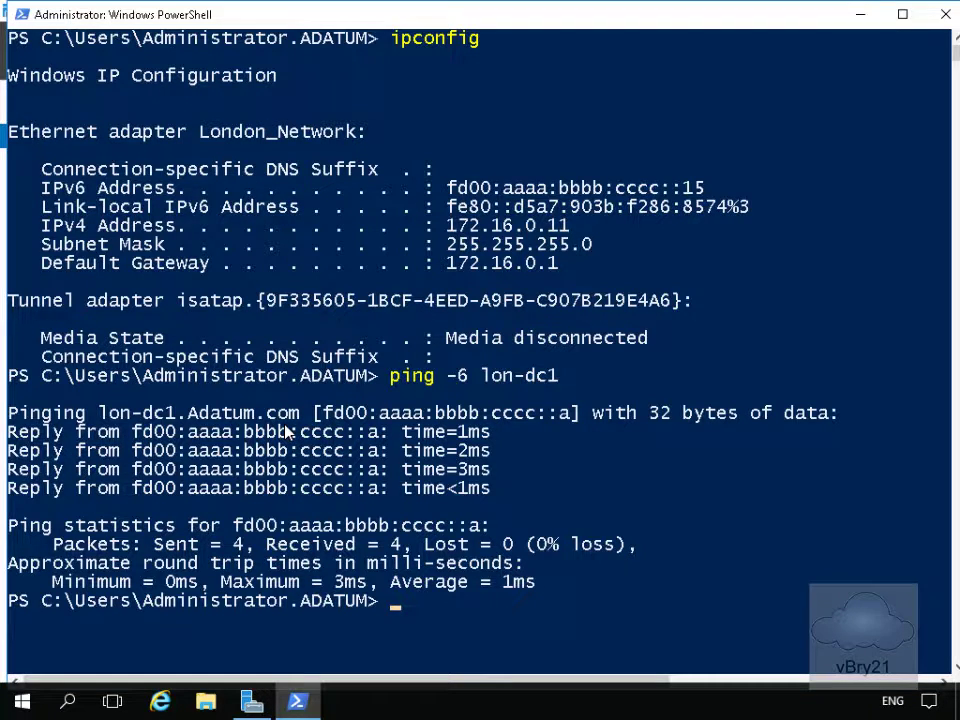
- Test IPv4 connectivity to the domain controller by reusing the previous ping command with the -4 option for lon-dc1
{"action": "key", "text": "Up"}
{"action": "key", "text": "Left"}
{"action": "key", "text": "Left"}
{"action": "key", "text": "Left"}
{"action": "key", "text": "Left"}
{"action": "key", "text": "Left"}
{"action": "key", "text": "Left"}
{"action": "key", "text": "Left"}
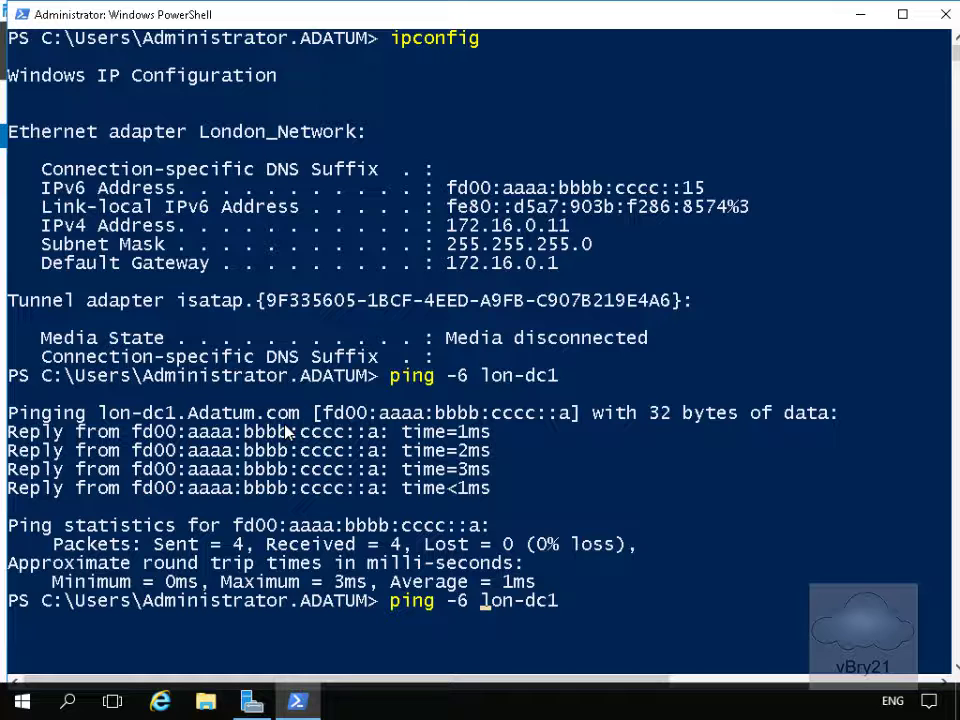
{"action": "key", "text": "Left"}
{"action": "key", "text": "BackSpace"}
{"action": "type", "text": "4"}
{"action": "key", "text": "Return"}
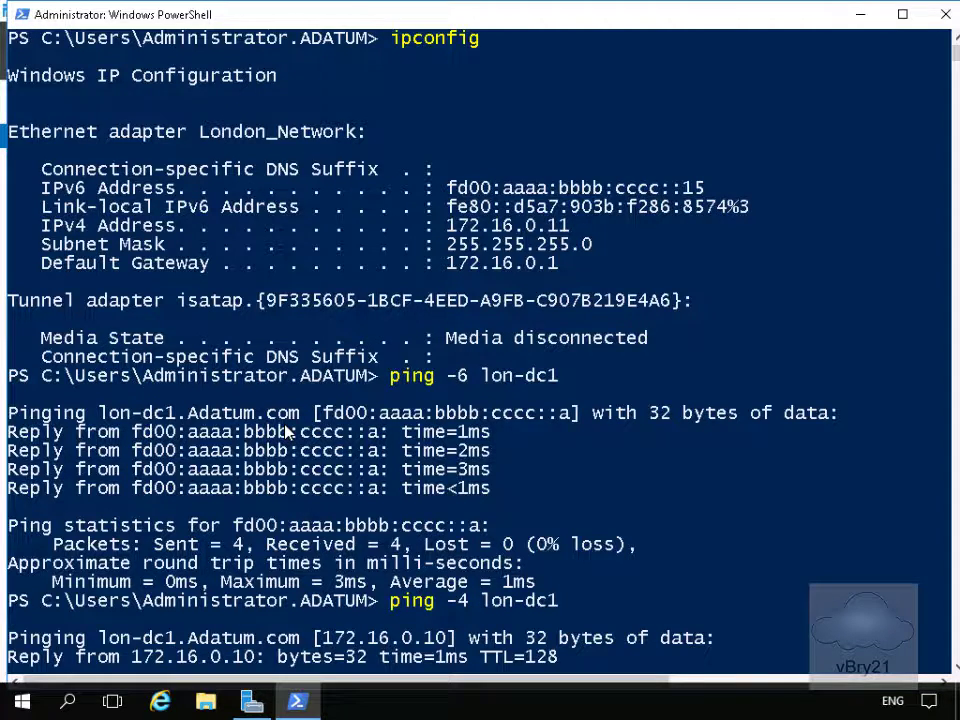